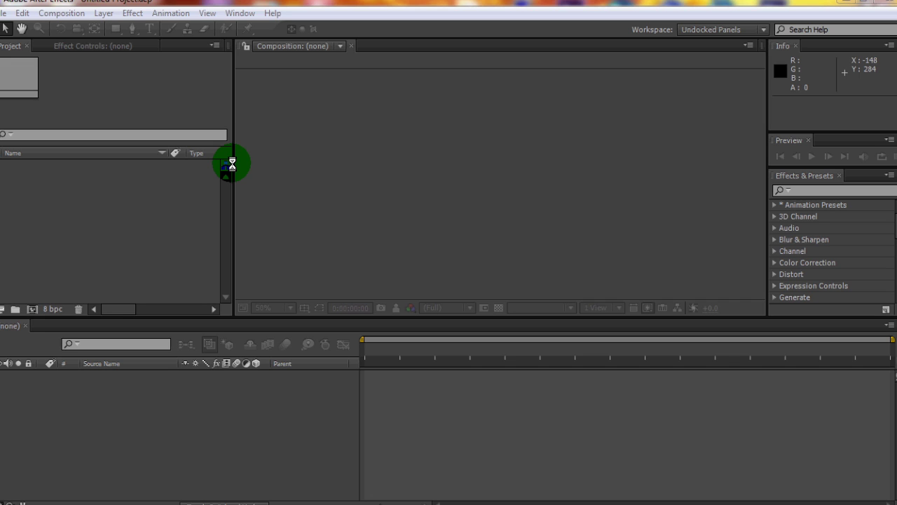
Import the "Focus - Nuketown Feed" video from the Bo2 project folder as footage.
{"action": "left_click", "coordinate": [296, 202]}
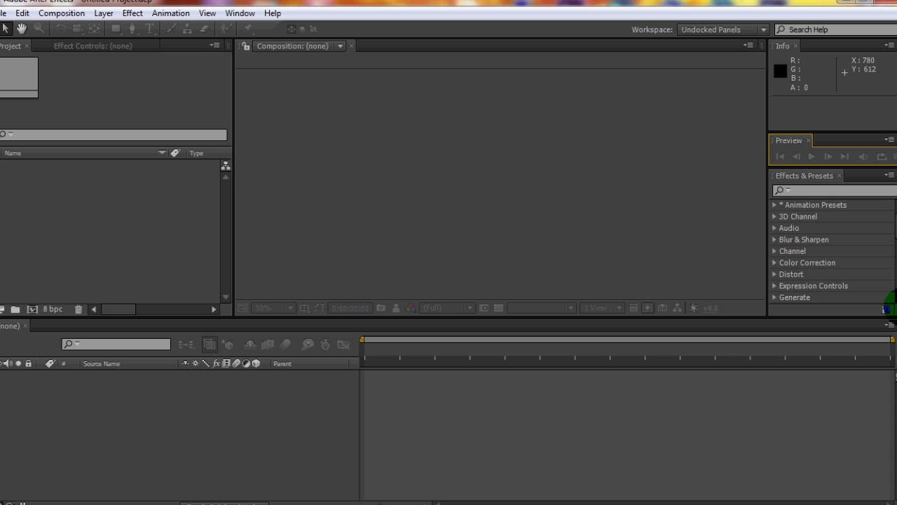
{"action": "left_click", "coordinate": [2, 13]}
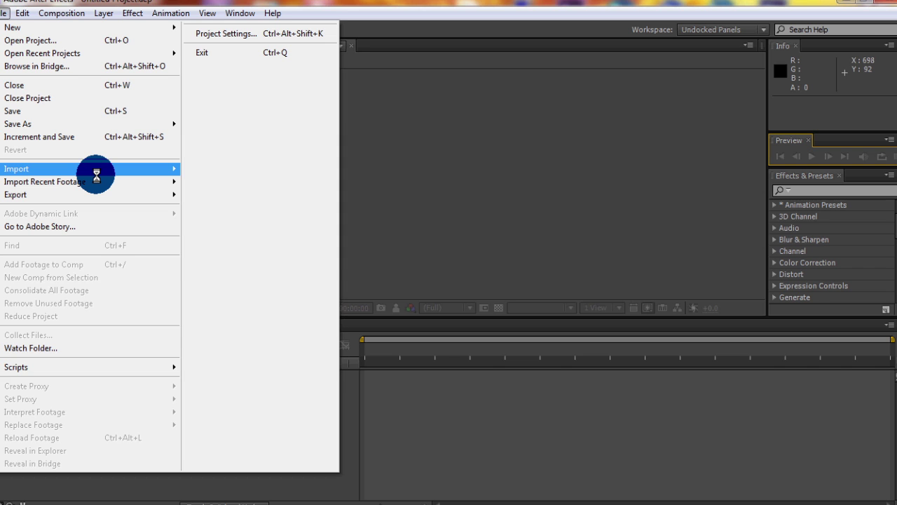
{"action": "mouse_move", "coordinate": [96, 175]}
{"action": "left_click", "coordinate": [225, 169]}
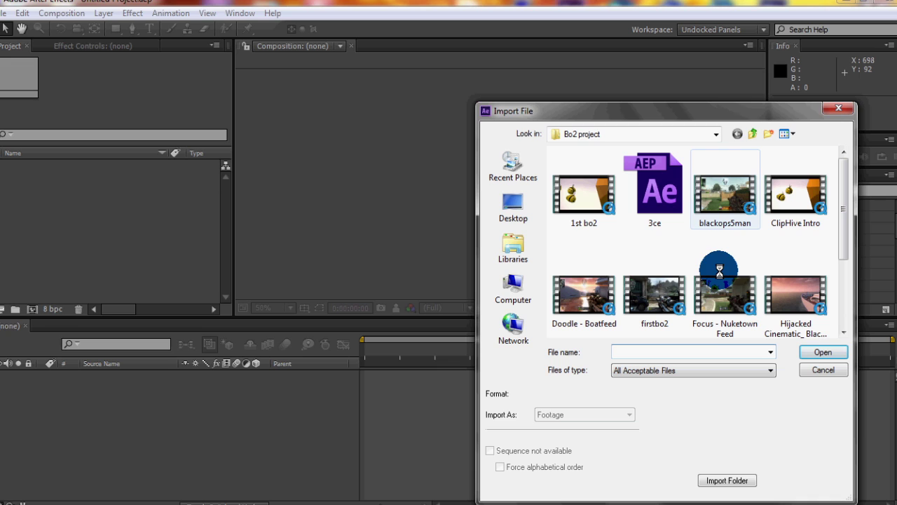
{"action": "left_click", "coordinate": [732, 305]}
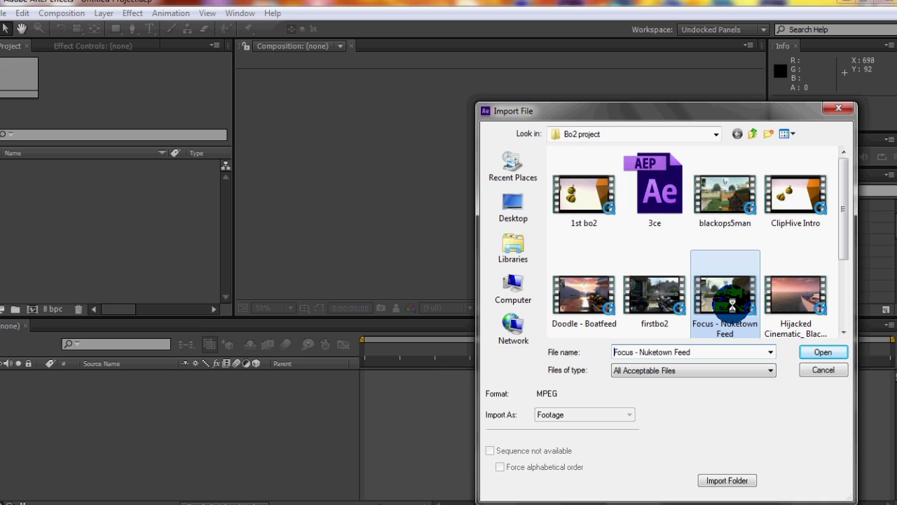
{"action": "left_click", "coordinate": [816, 352]}
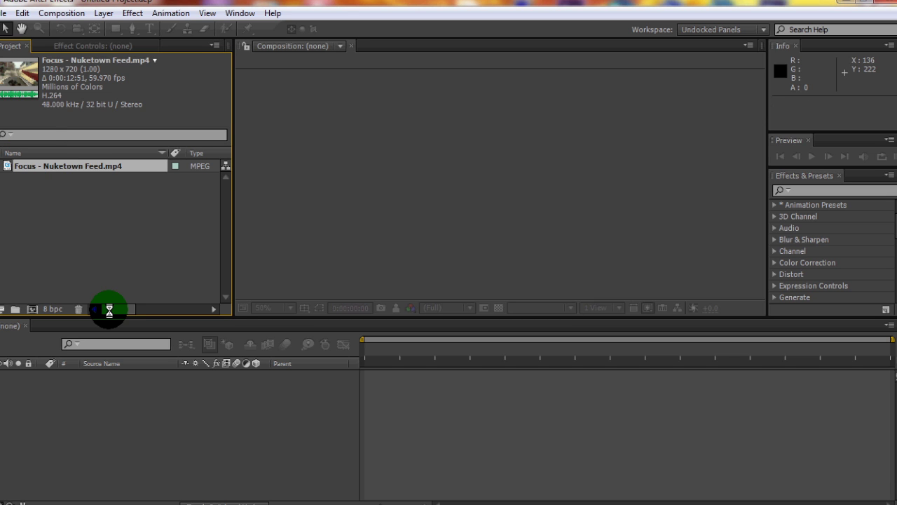
{"action": "left_click_drag", "start_coordinate": [109, 309], "coordinate": [66, 304]}
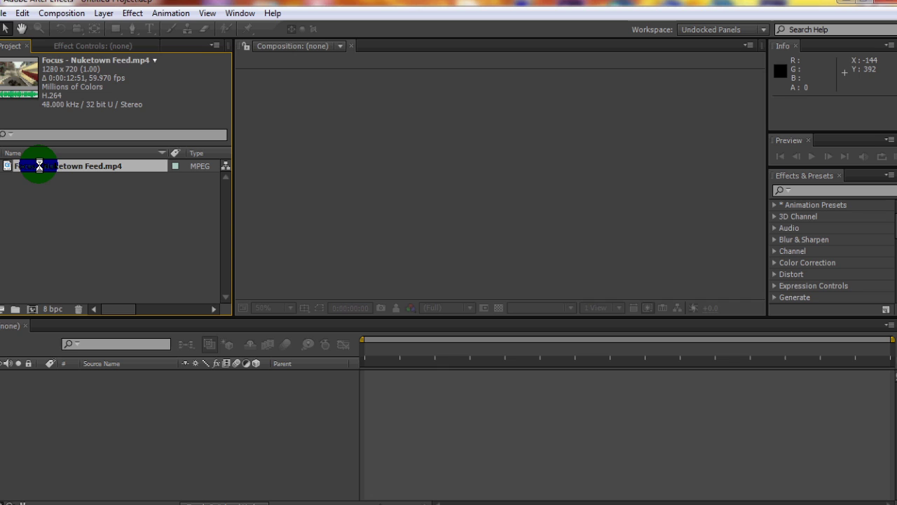
{"action": "left_click_drag", "start_coordinate": [39, 166], "coordinate": [73, 231]}
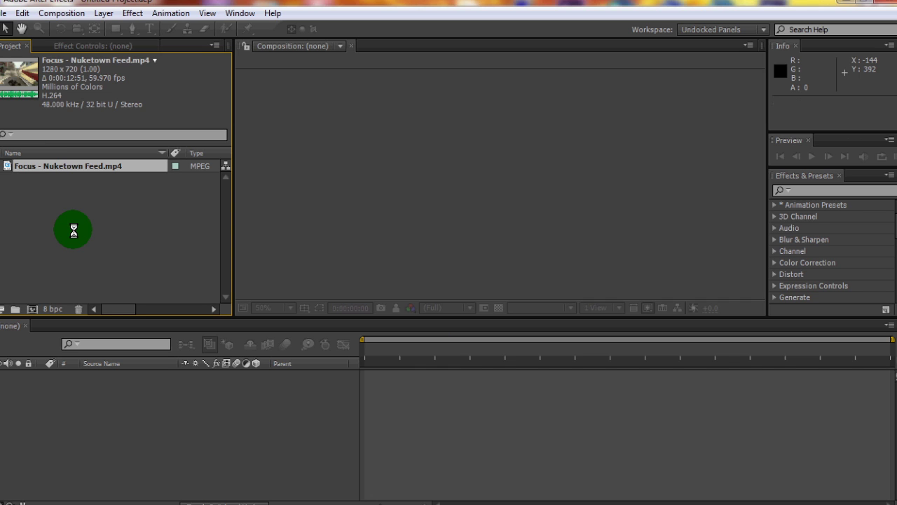
{"action": "left_click", "coordinate": [62, 13]}
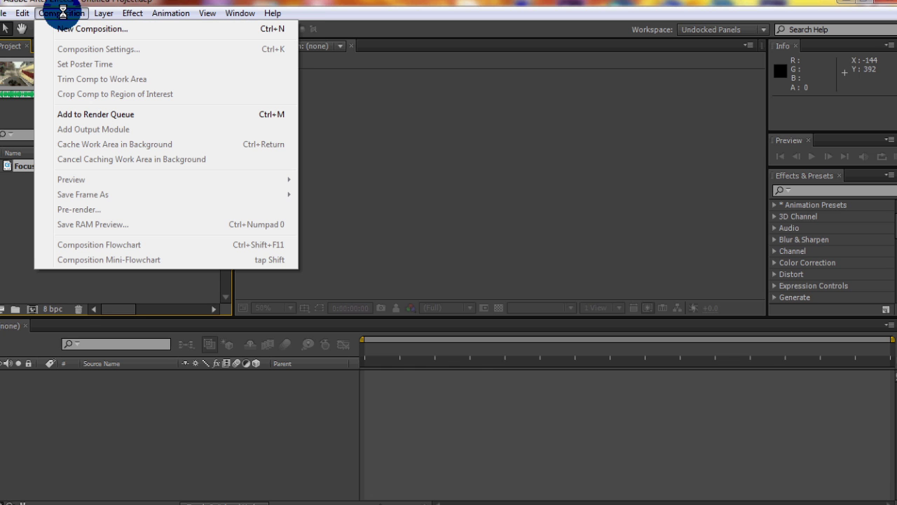
{"action": "left_click", "coordinate": [358, 218]}
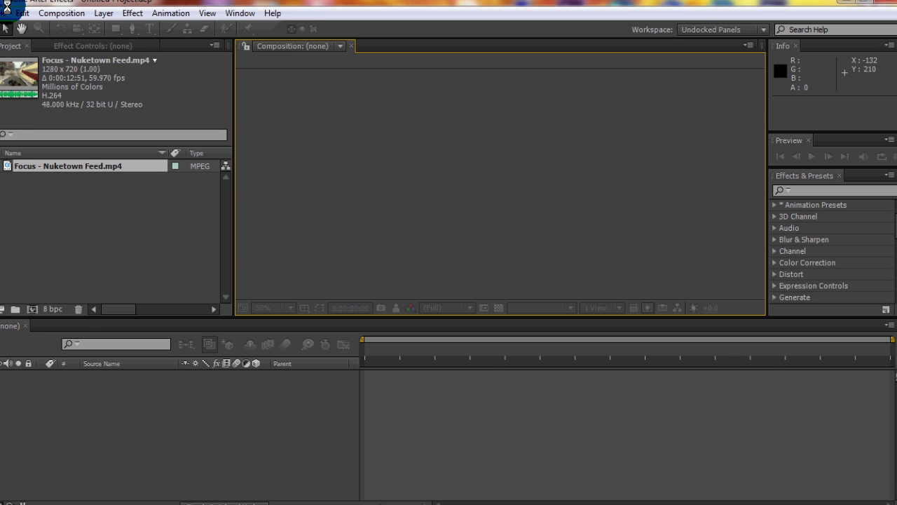
Create a composition named Comp 1 with the HDV/HDTV 720 29.97 preset and a 29.97 fps frame rate.
{"action": "left_click", "coordinate": [56, 14]}
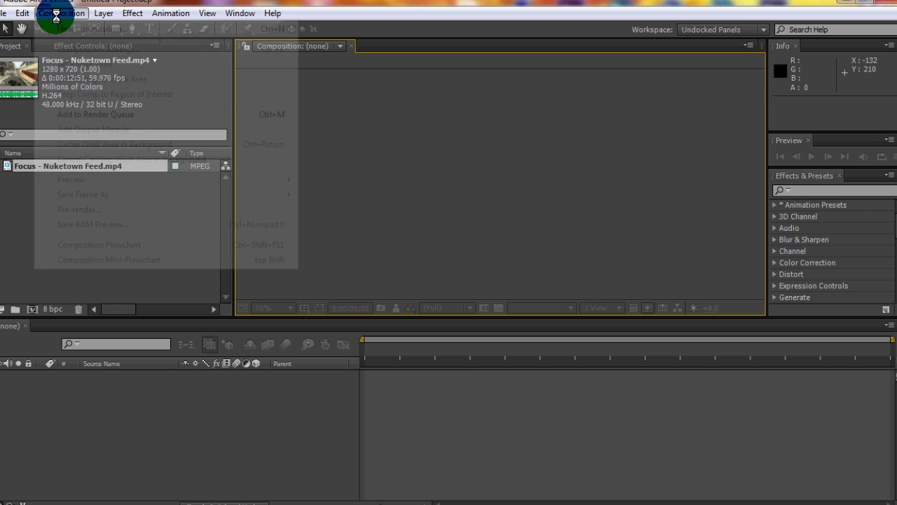
{"action": "left_click", "coordinate": [70, 27]}
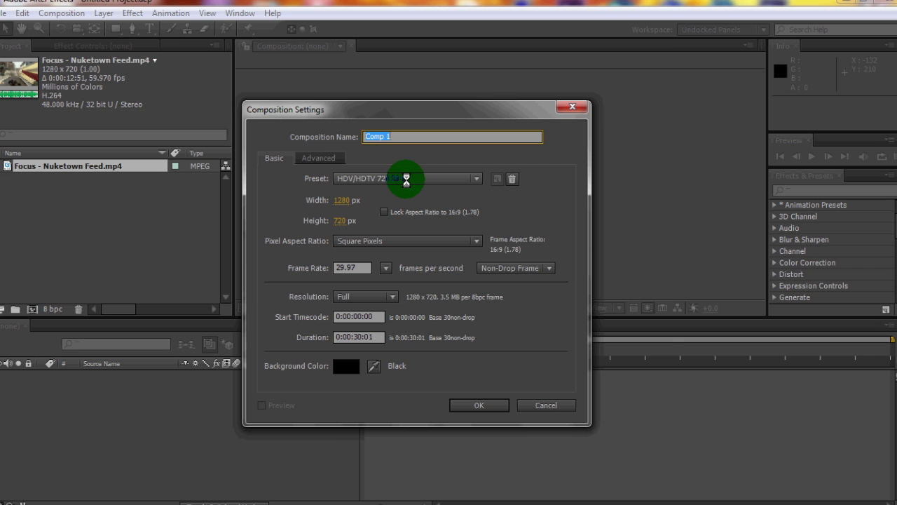
{"action": "left_click", "coordinate": [405, 179]}
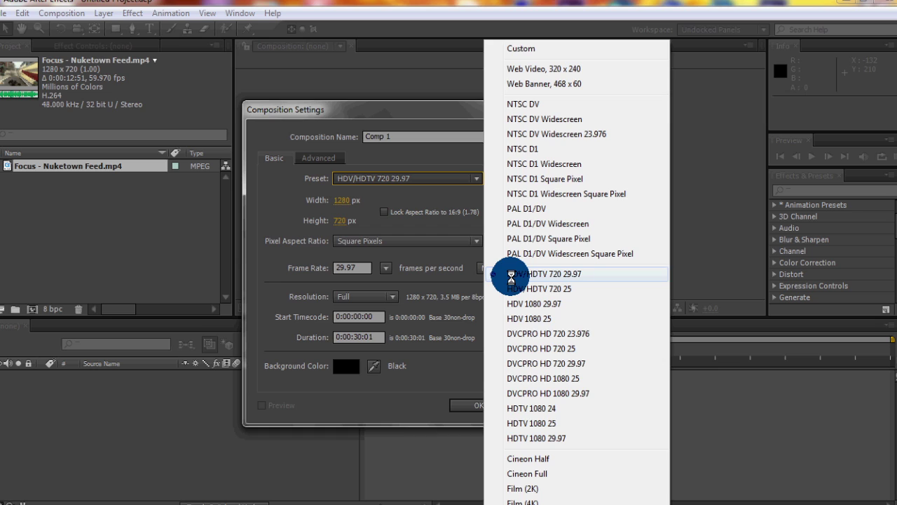
{"action": "left_click", "coordinate": [511, 274]}
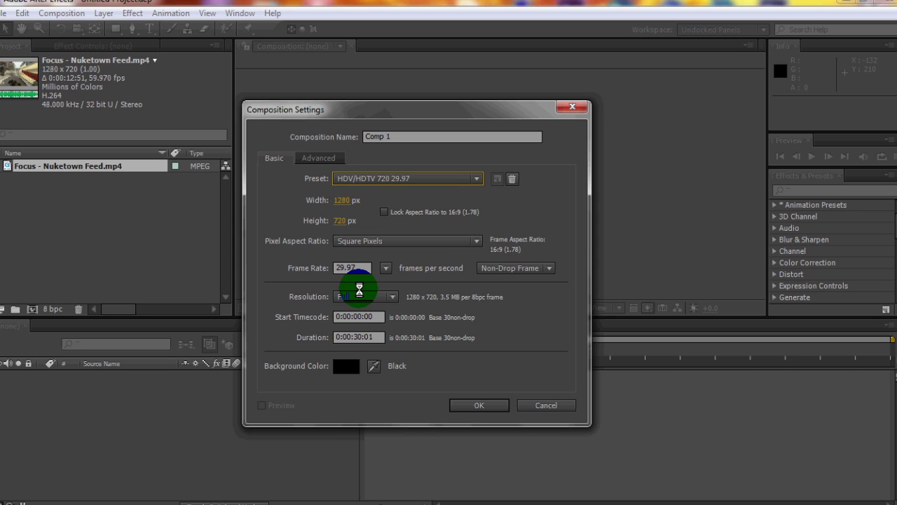
{"action": "left_click", "coordinate": [361, 269]}
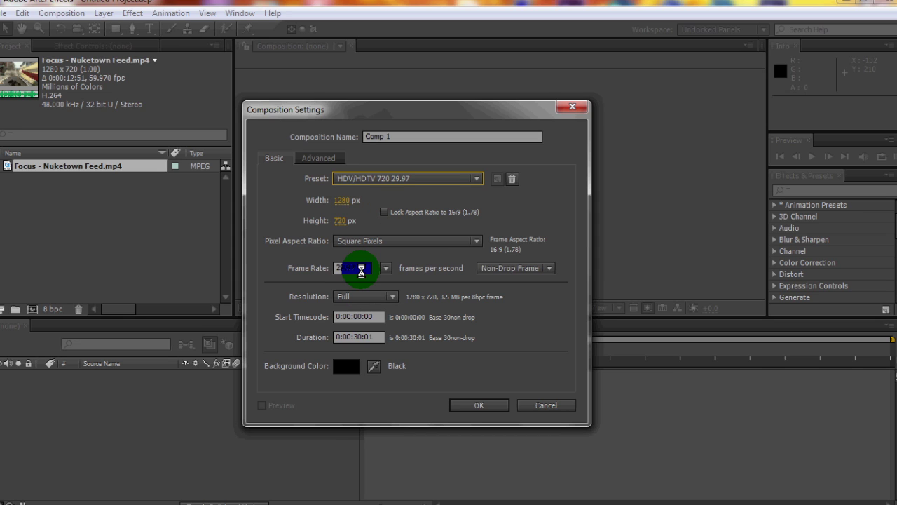
{"action": "left_click", "coordinate": [454, 400]}
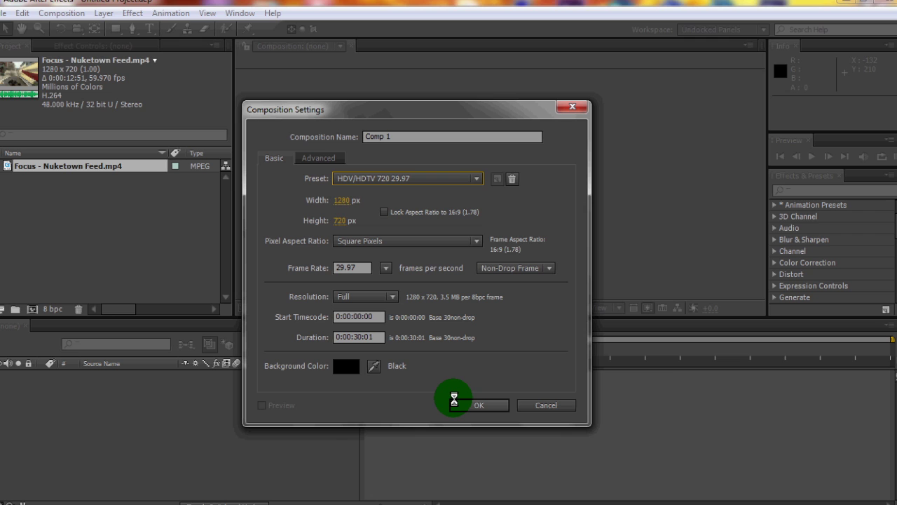
{"action": "left_click", "coordinate": [341, 269]}
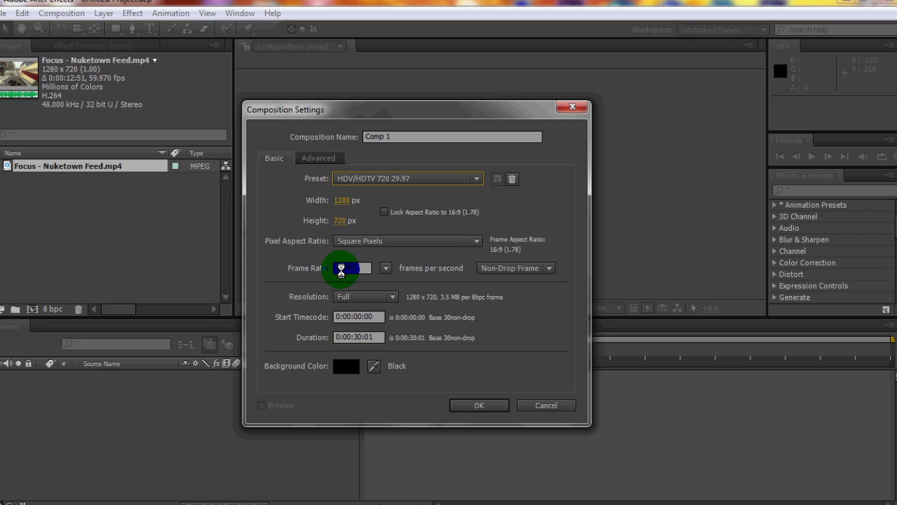
{"action": "left_click", "coordinate": [466, 404]}
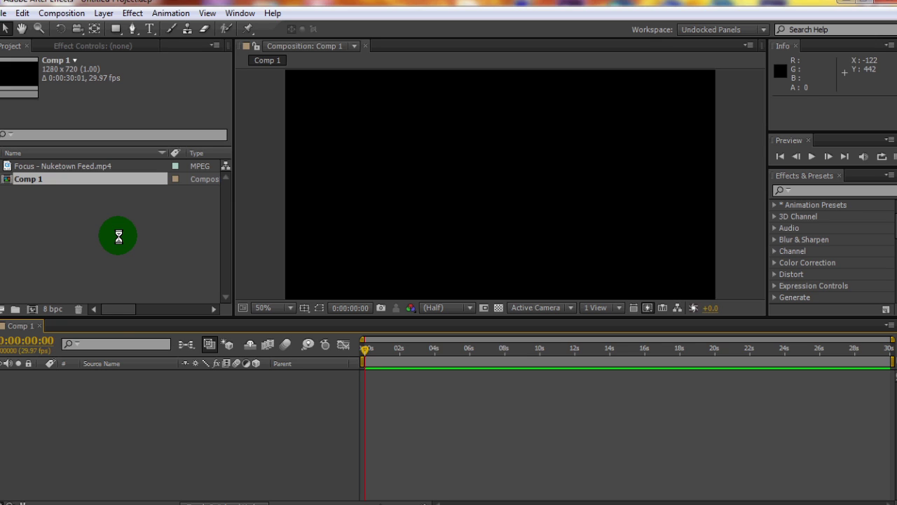
Place the Focus - Nuketown Feed.mp4 footage in Comp 1 as a layer.
{"action": "left_click_drag", "start_coordinate": [117, 309], "coordinate": [85, 307]}
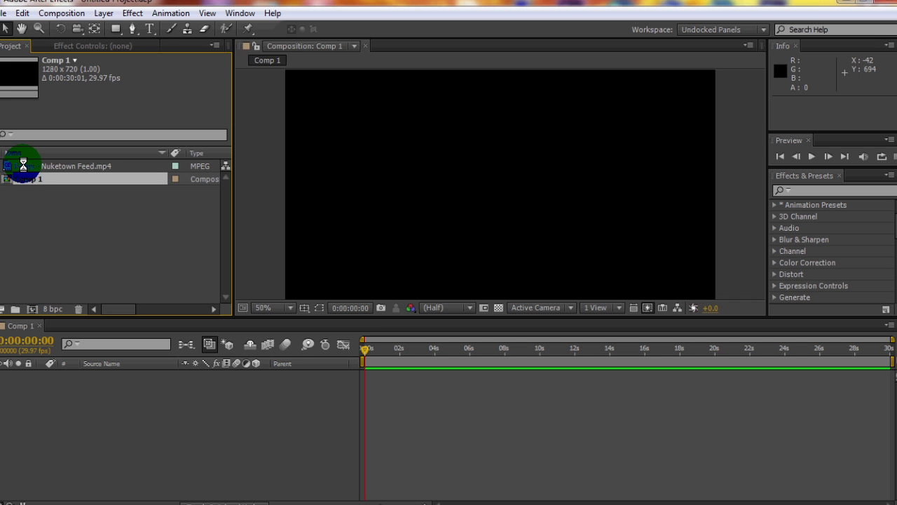
{"action": "left_click_drag", "start_coordinate": [23, 165], "coordinate": [500, 184]}
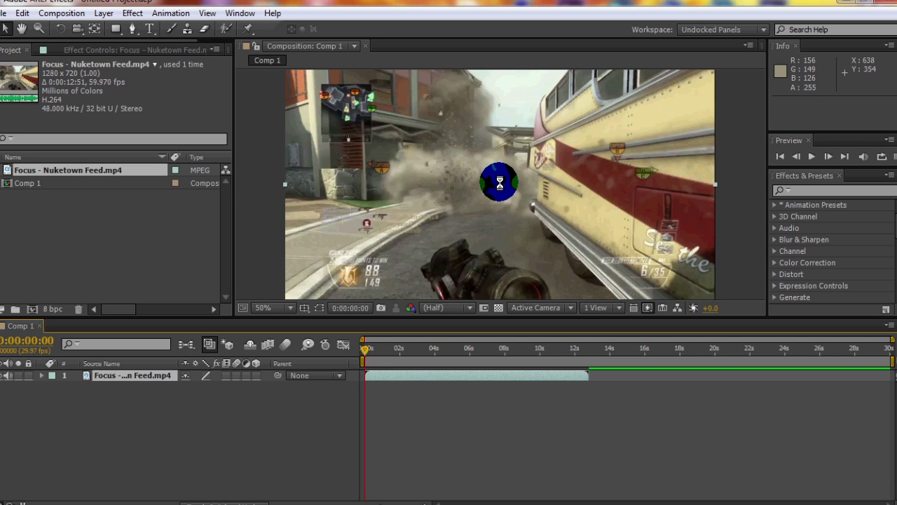
{"action": "key", "text": "ctrl+z"}
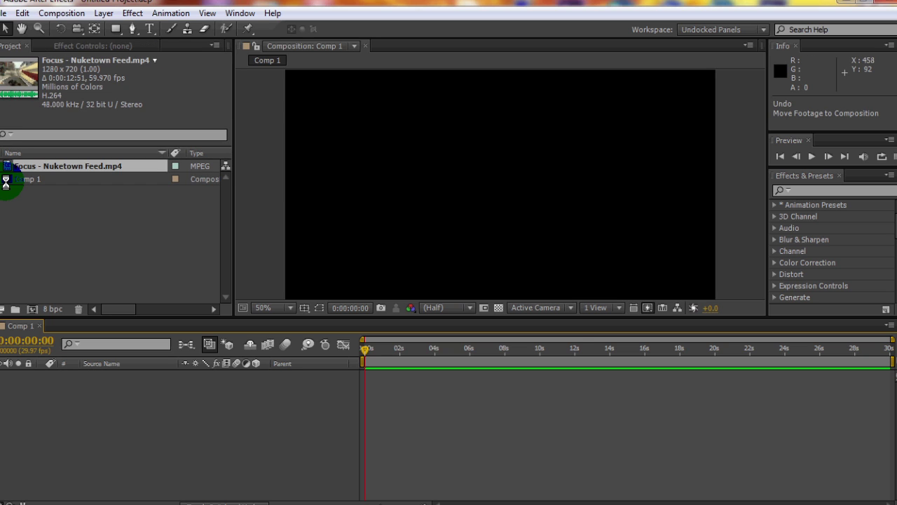
{"action": "left_click_drag", "start_coordinate": [6, 182], "coordinate": [564, 264]}
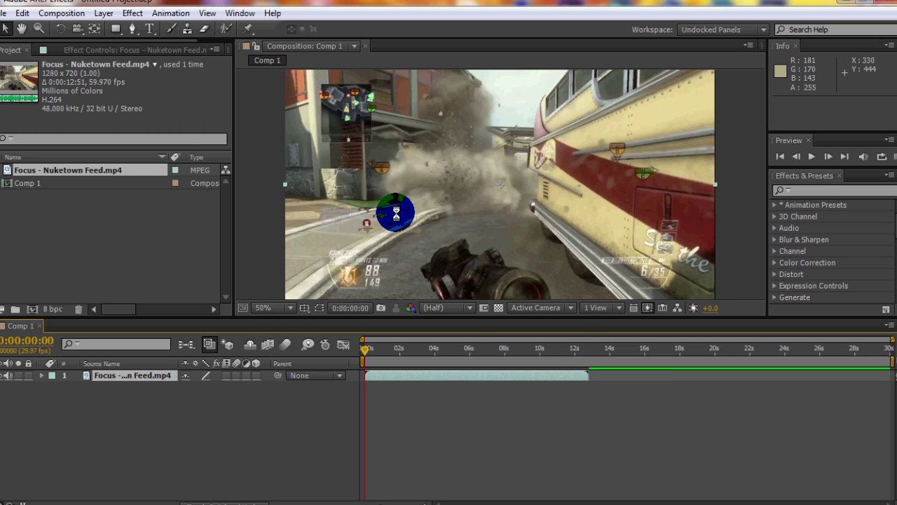
{"action": "left_click", "coordinate": [244, 86]}
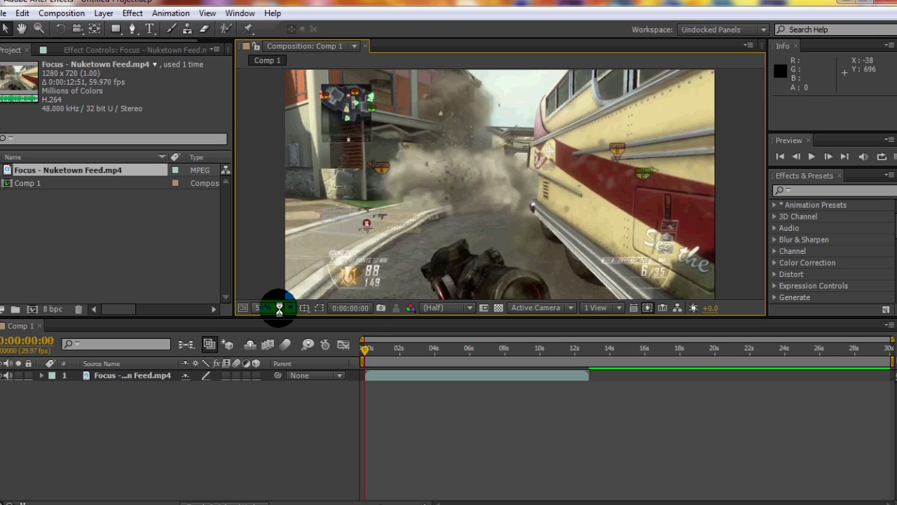
View the composition preview at 1.5% and 1600% magnification and return it to 50%.
{"action": "left_click", "coordinate": [287, 305]}
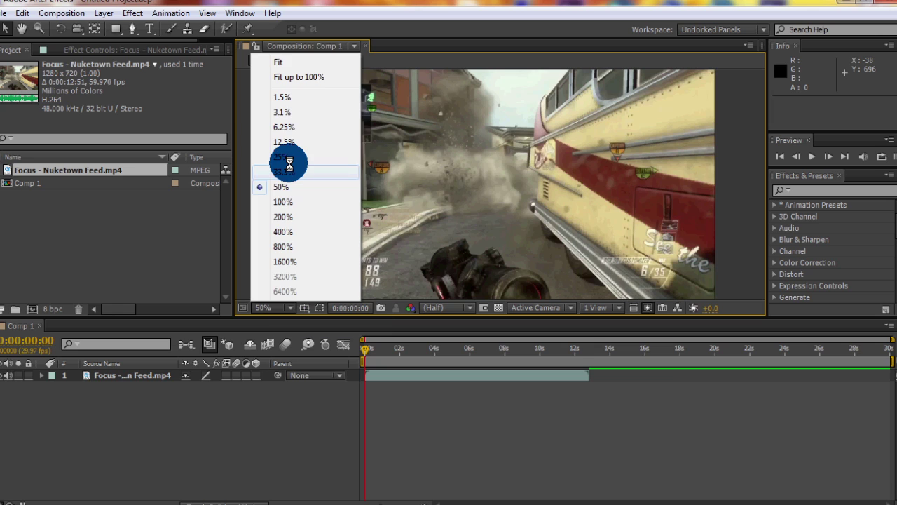
{"action": "left_click", "coordinate": [278, 100]}
{"action": "left_click", "coordinate": [288, 308]}
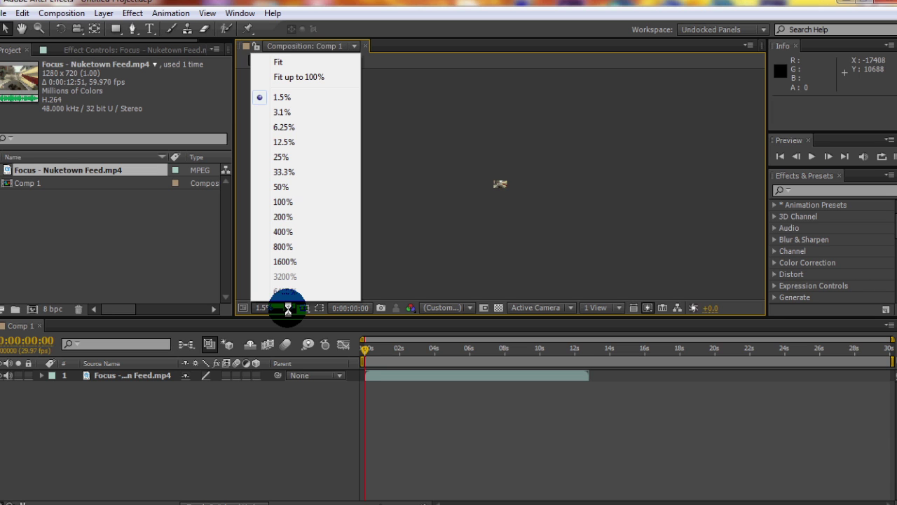
{"action": "left_click", "coordinate": [280, 262]}
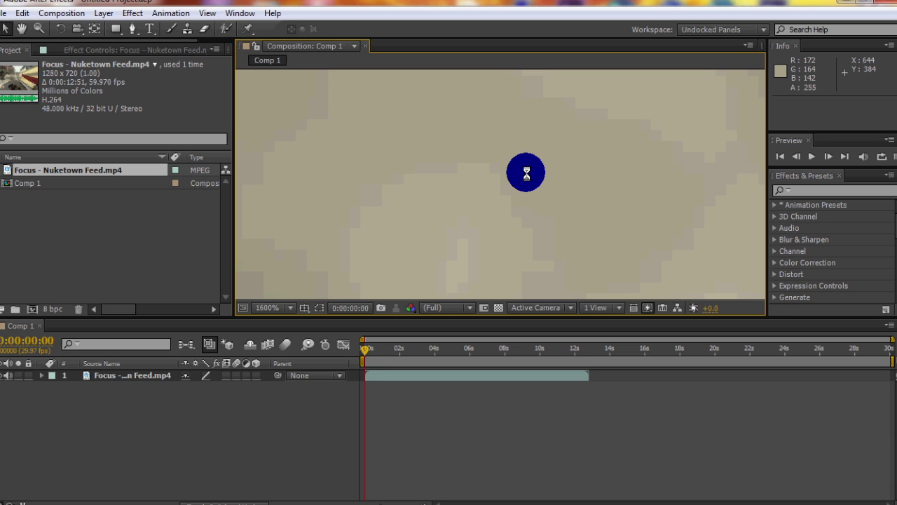
{"action": "left_click", "coordinate": [287, 308]}
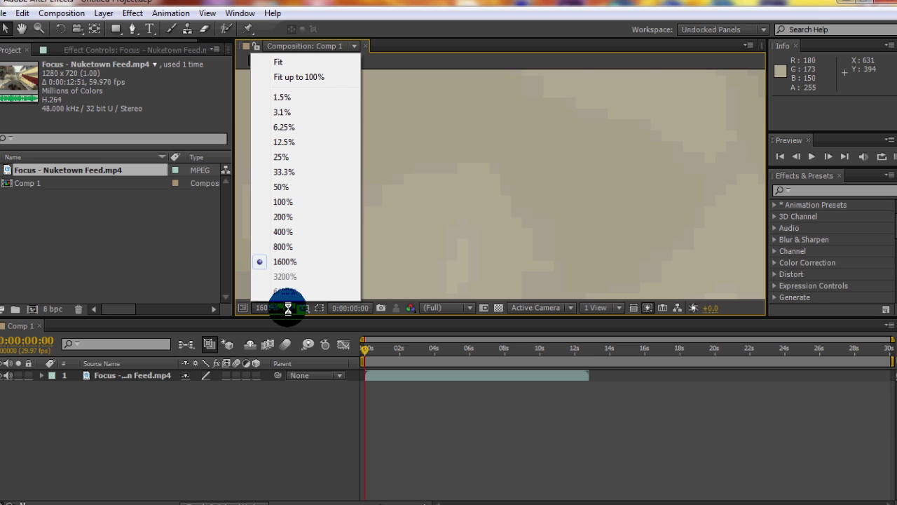
{"action": "left_click", "coordinate": [281, 187]}
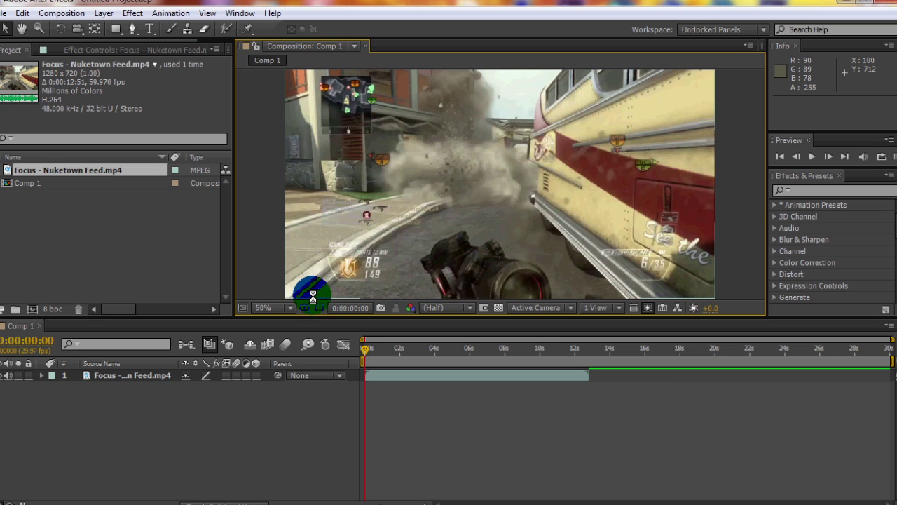
{"action": "left_click", "coordinate": [289, 308]}
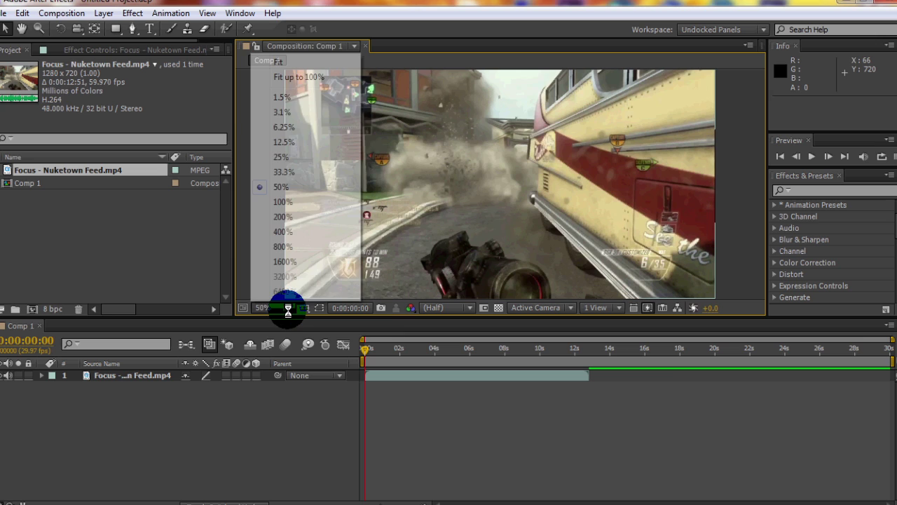
{"action": "left_click", "coordinate": [267, 184]}
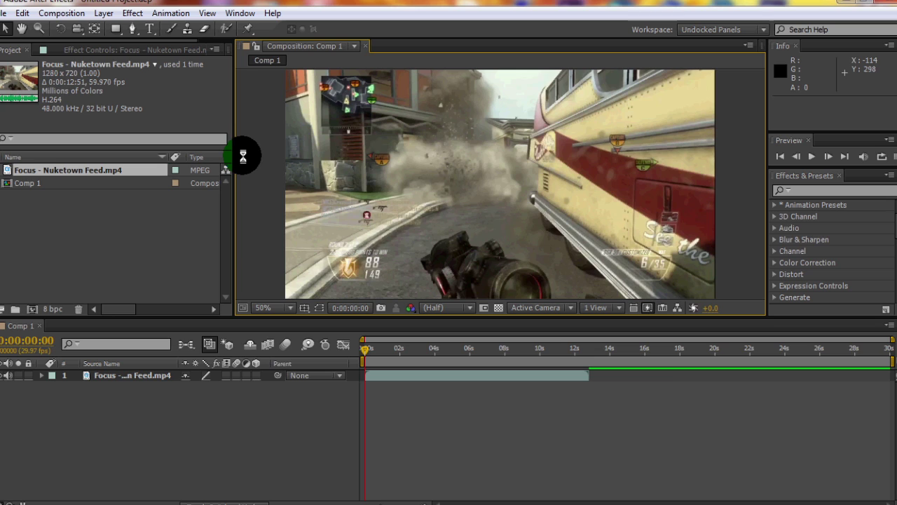
Open the composition settings of Comp 1 at its duration value and close them.
{"action": "left_click", "coordinate": [424, 377]}
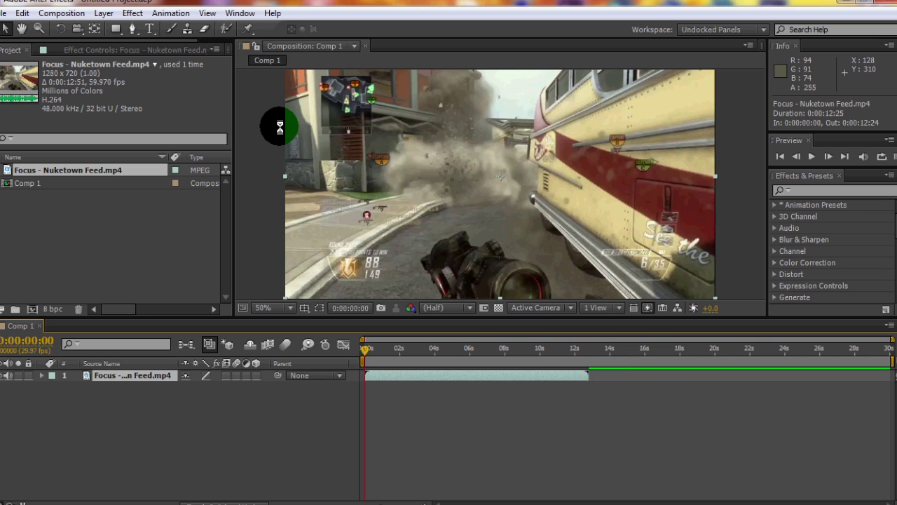
{"action": "left_click", "coordinate": [45, 13]}
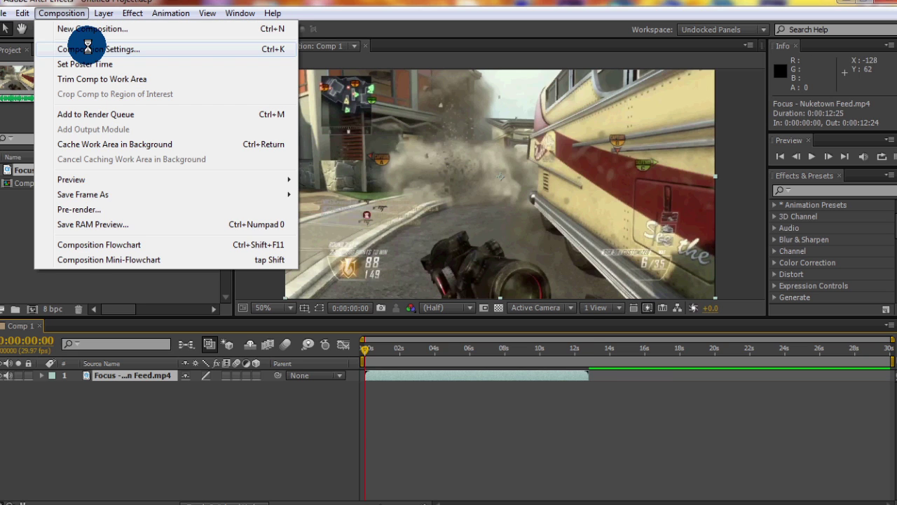
{"action": "left_click", "coordinate": [88, 48]}
{"action": "left_click", "coordinate": [366, 337]}
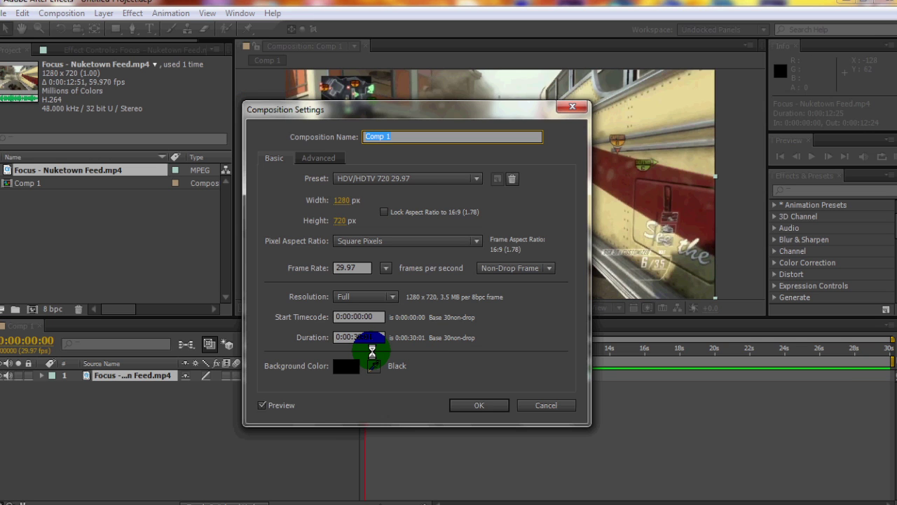
{"action": "left_click", "coordinate": [343, 339]}
{"action": "mouse_move", "coordinate": [343, 339]}
{"action": "left_mouse_down"}
{"action": "mouse_move", "coordinate": [318, 339]}
{"action": "mouse_move", "coordinate": [358, 337]}
{"action": "left_mouse_up"}
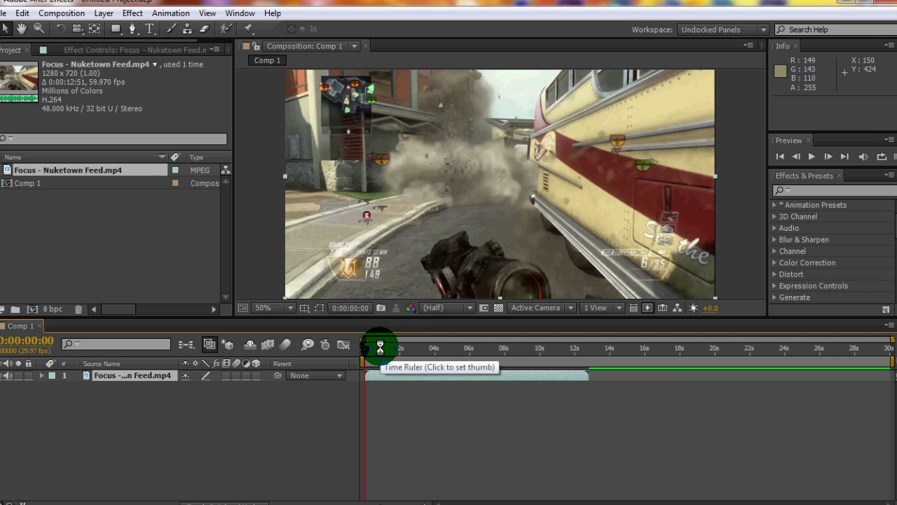
Move the current time along the clip to 0:00:01:29.
{"action": "left_click_drag", "start_coordinate": [380, 347], "coordinate": [380, 347]}
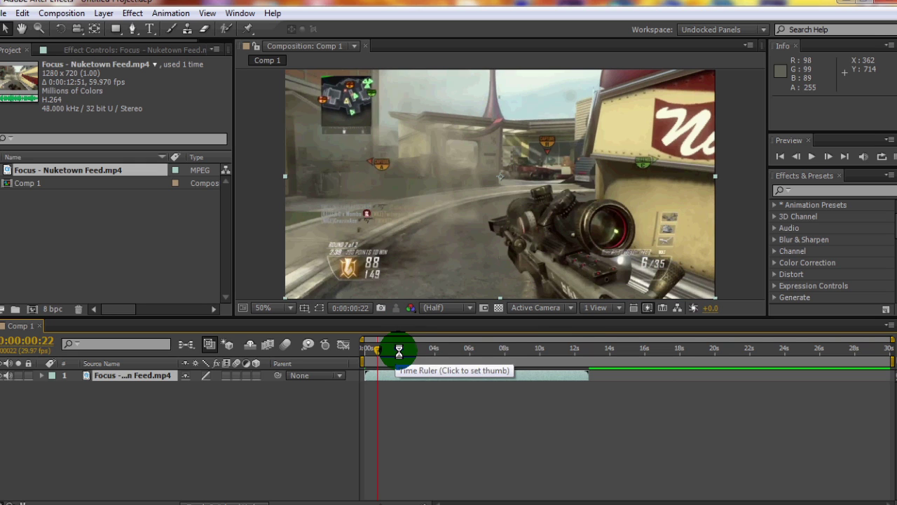
{"action": "left_click", "coordinate": [399, 350]}
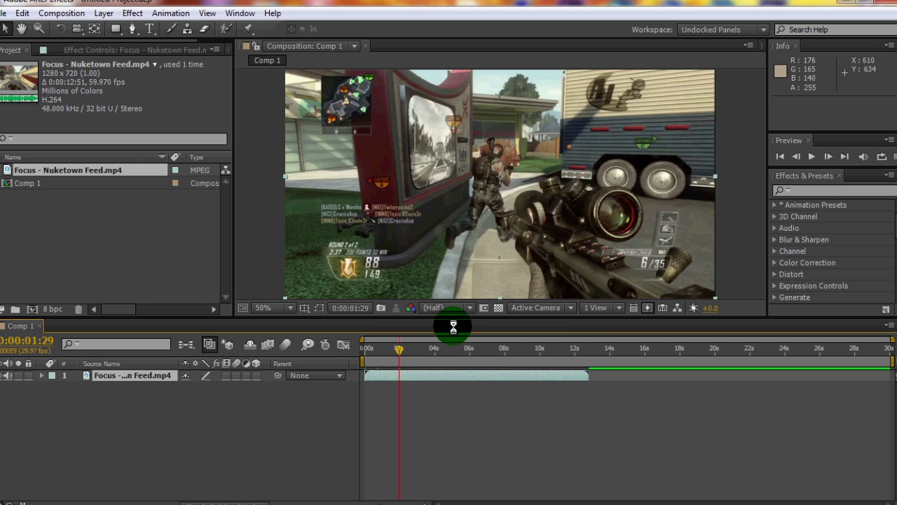
Move the current time to 0:00:01:16 and try trimming the footage layer by its start and end edges.
{"action": "left_click", "coordinate": [392, 353]}
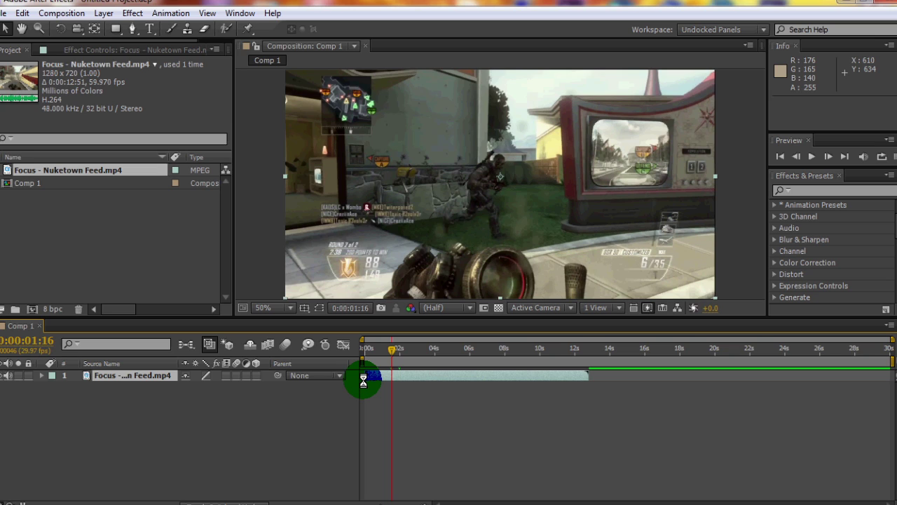
{"action": "left_click_drag", "start_coordinate": [363, 379], "coordinate": [376, 375]}
{"action": "left_click", "coordinate": [591, 377]}
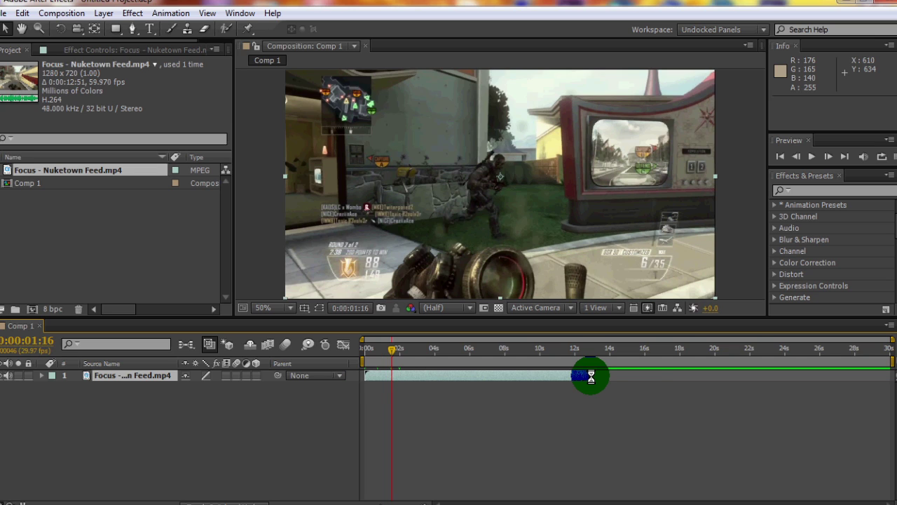
{"action": "left_click_drag", "start_coordinate": [591, 377], "coordinate": [616, 366]}
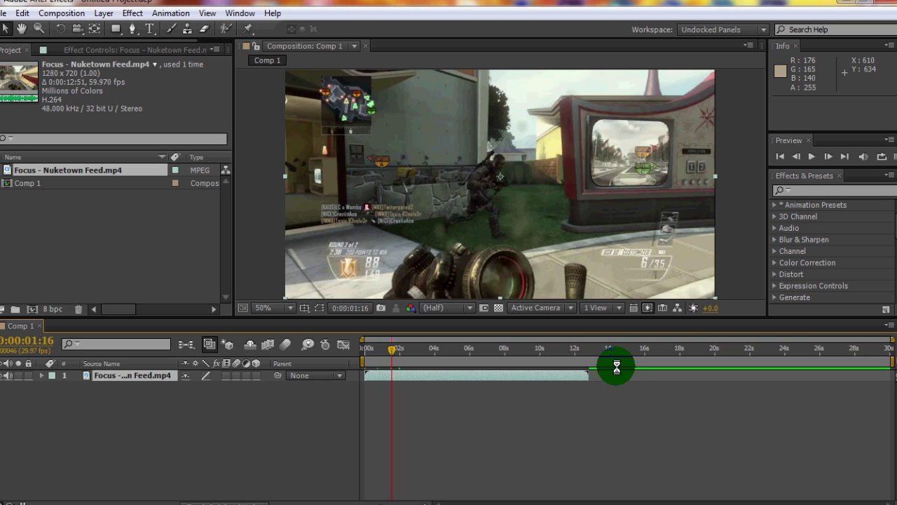
{"action": "left_click", "coordinate": [362, 377]}
{"action": "left_click_drag", "start_coordinate": [363, 377], "coordinate": [290, 401]}
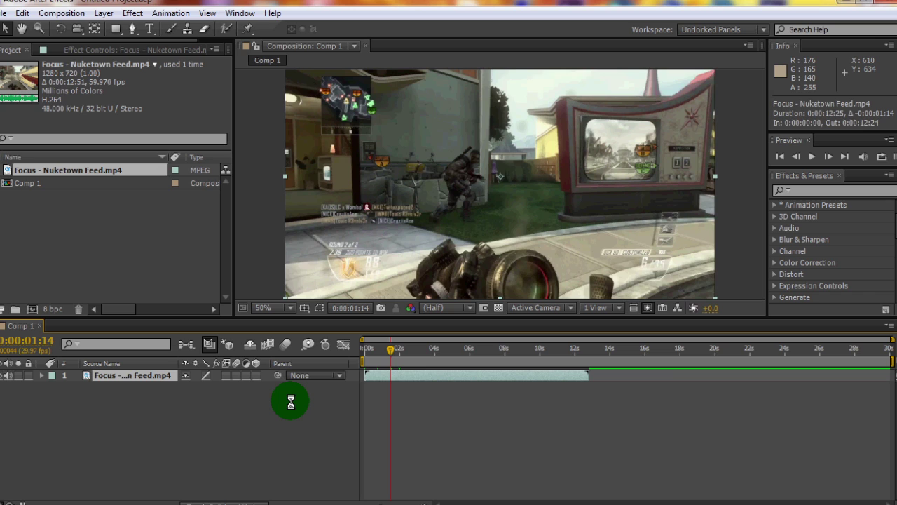
Split the footage layer at 0:00:01:14 and undo it, and trim its start to the same time and undo that too.
{"action": "key", "text": "ctrl+d"}
{"action": "left_click", "coordinate": [411, 384]}
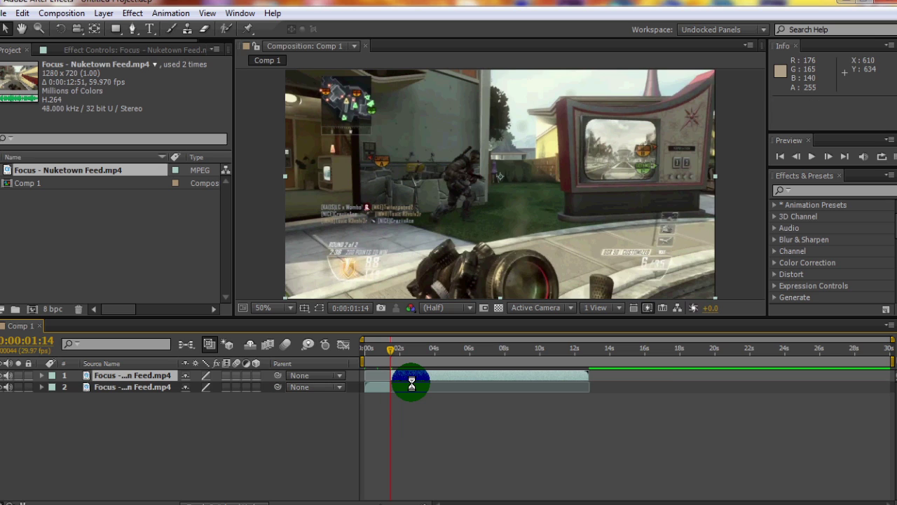
{"action": "key", "text": "ctrl+z"}
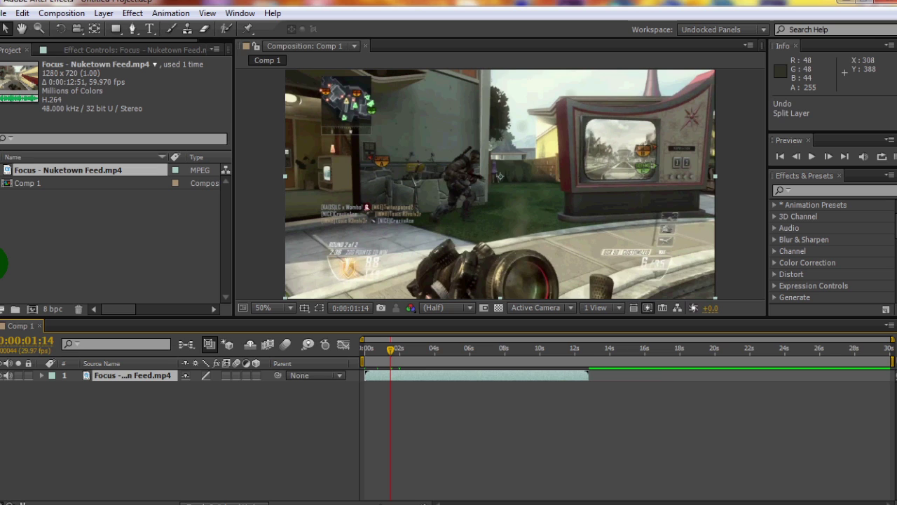
{"action": "key", "text": "alt+bracketleft"}
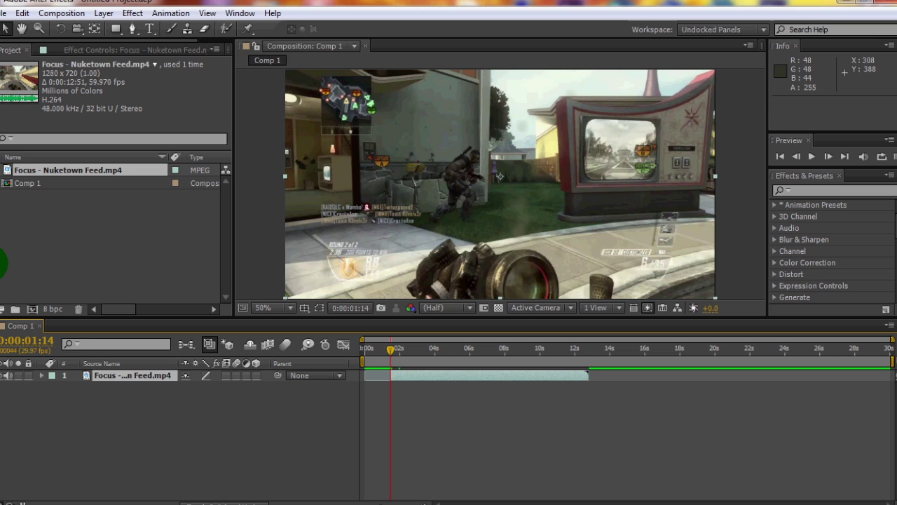
{"action": "key", "text": "ctrl+z"}
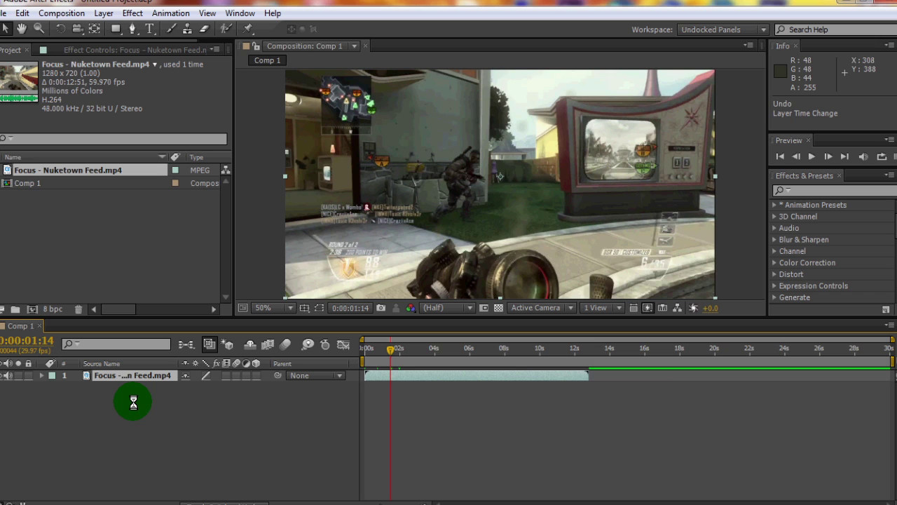
{"action": "left_click", "coordinate": [58, 14]}
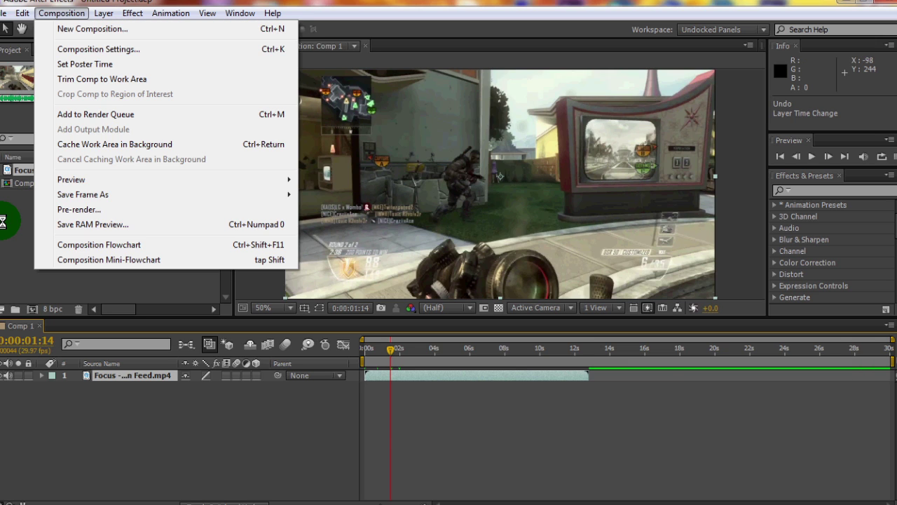
{"action": "left_click", "coordinate": [3, 221]}
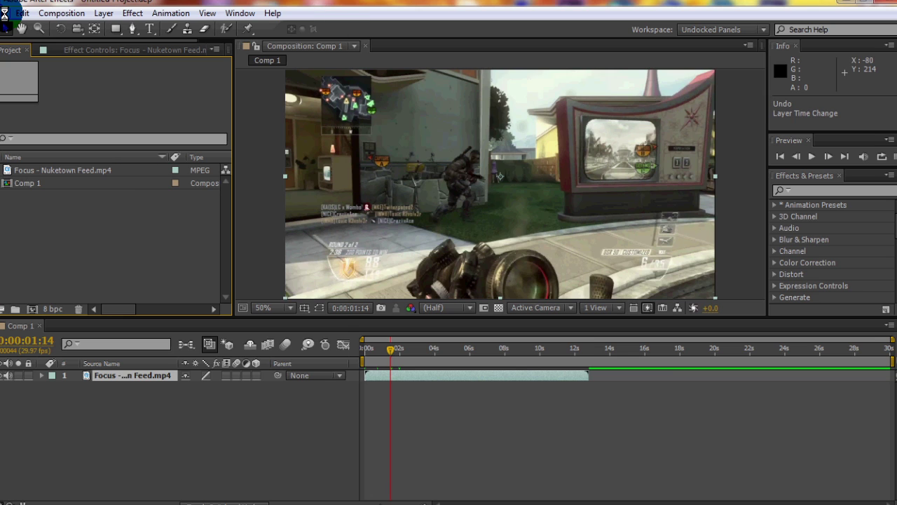
Bring up the Save As command for storing the project as a new file.
{"action": "left_click", "coordinate": [4, 13]}
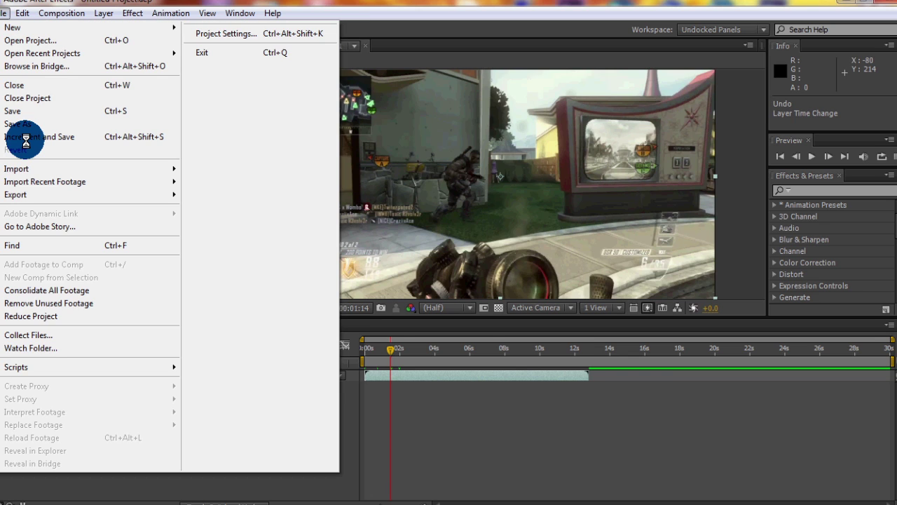
{"action": "mouse_move", "coordinate": [42, 123]}
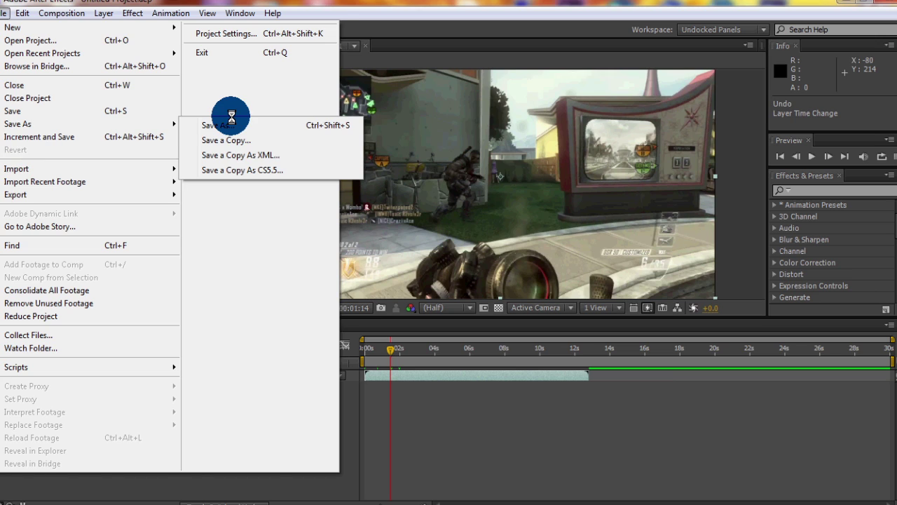
{"action": "left_click", "coordinate": [231, 121]}
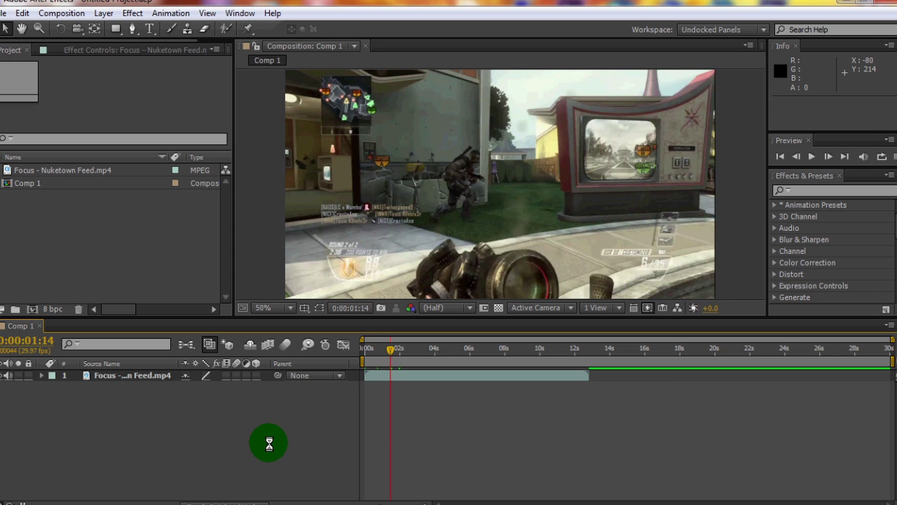